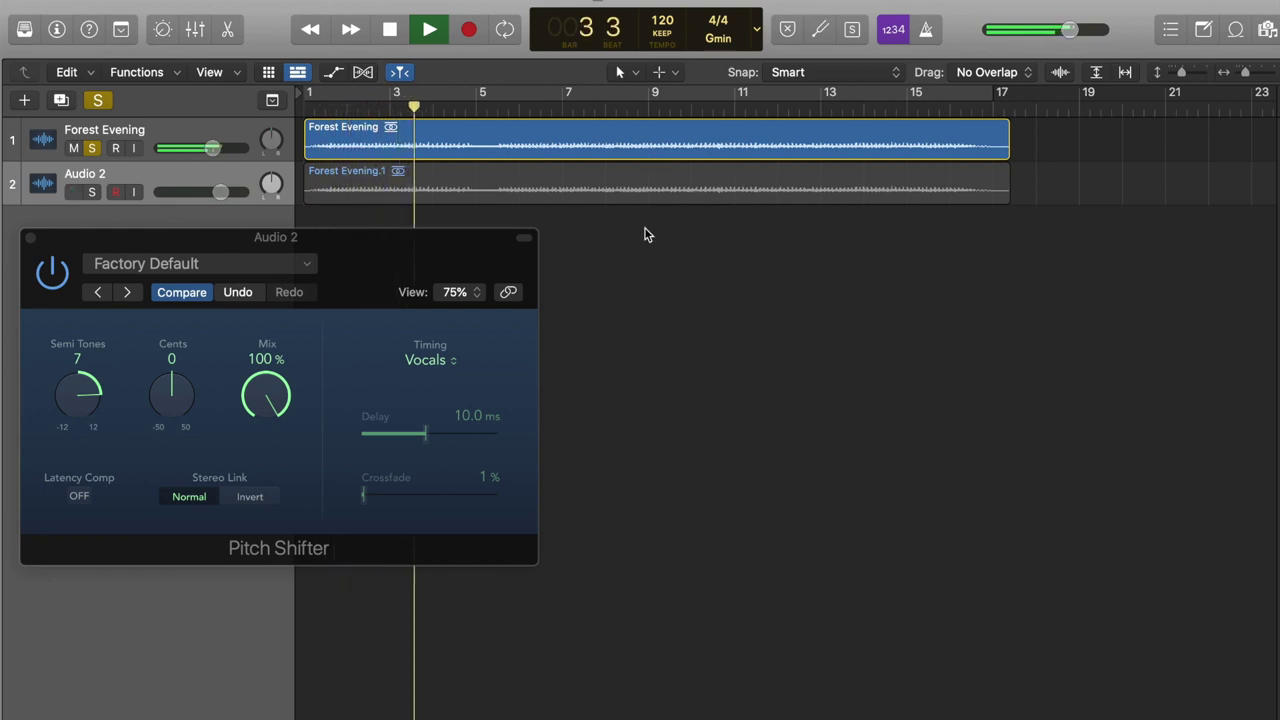
- Solo the pitch-shifted Audio 2 track alongside Forest Evening and fine-tune the volume balance of the two tracks
{"action": "left_click_drag", "start_coordinate": [373, 258], "coordinate": [380, 257]}
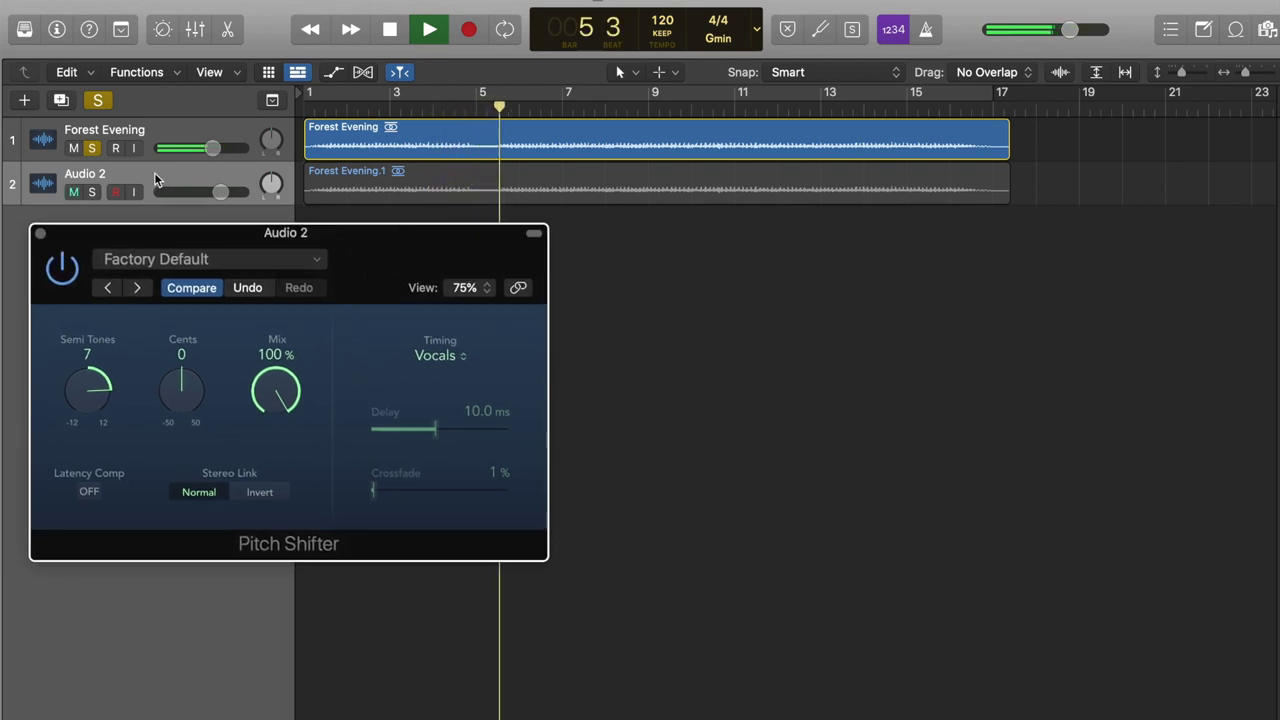
{"action": "left_click", "coordinate": [92, 193]}
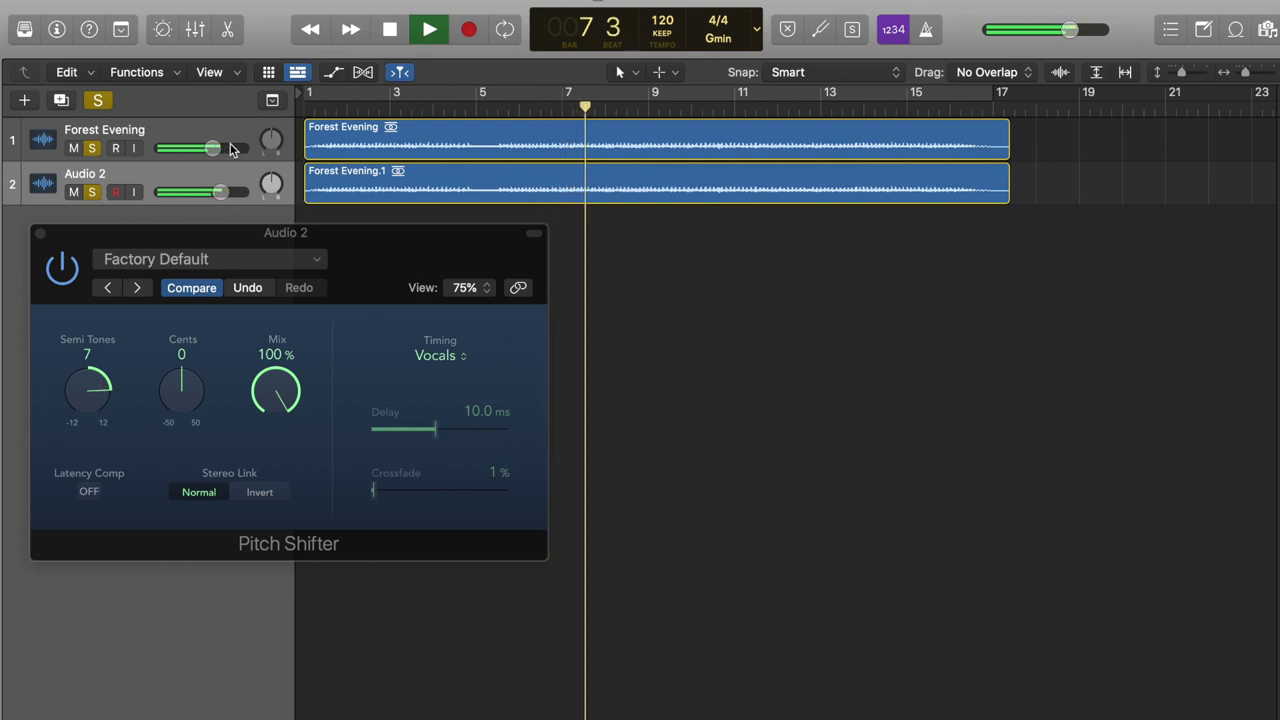
{"action": "left_click_drag", "start_coordinate": [212, 148], "coordinate": [214, 148]}
{"action": "left_click", "coordinate": [221, 192]}
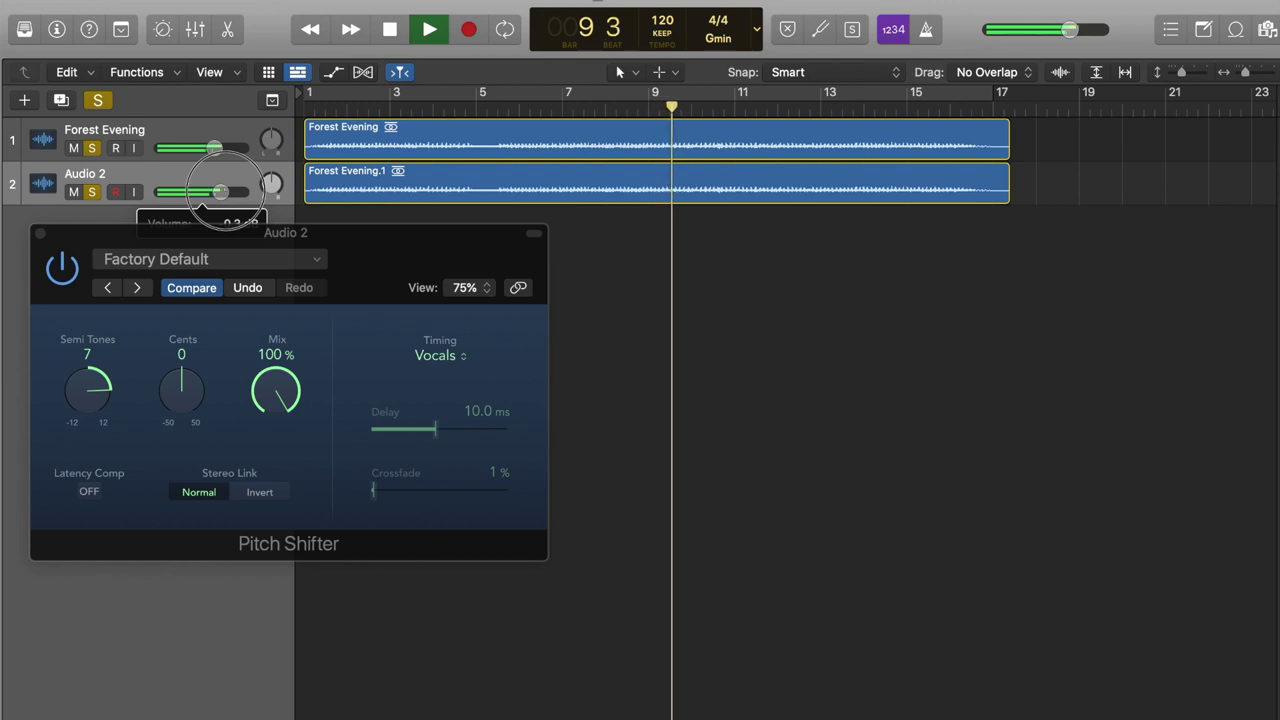
- Compare the two layers by toggling solo off and on for Audio 2 and for Forest Evening
{"action": "left_click", "coordinate": [96, 193]}
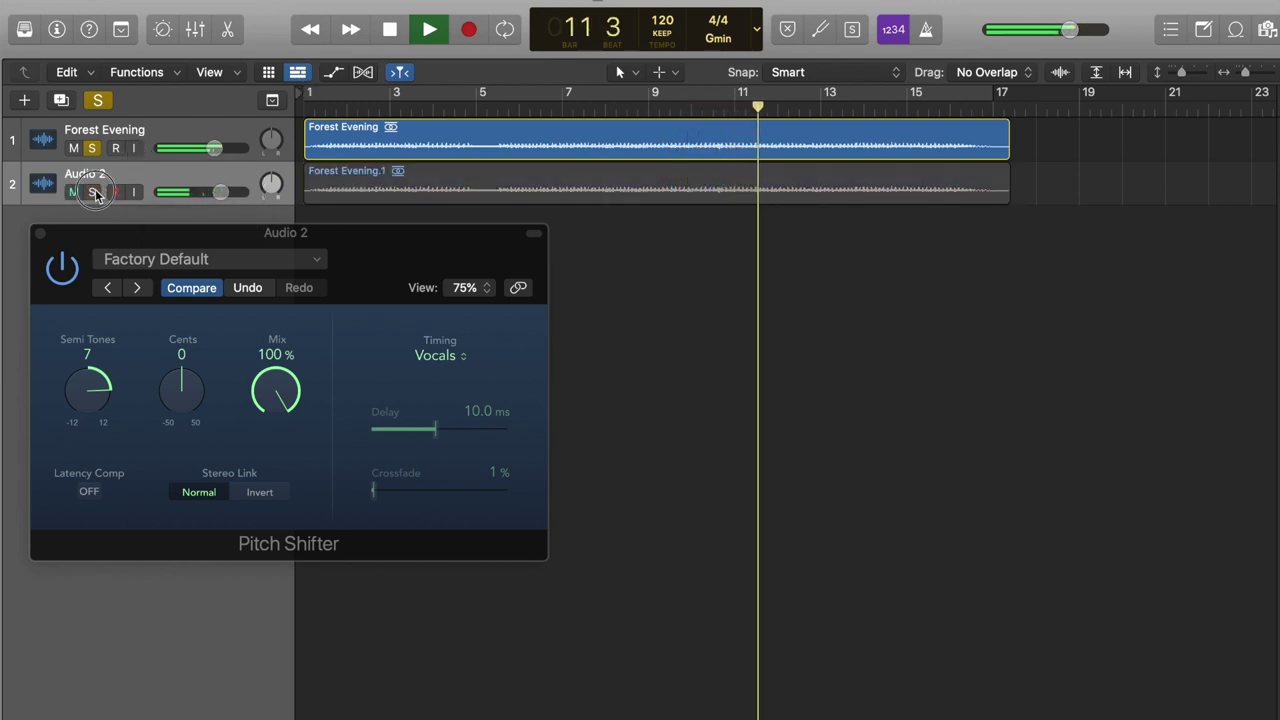
{"action": "left_click", "coordinate": [96, 193]}
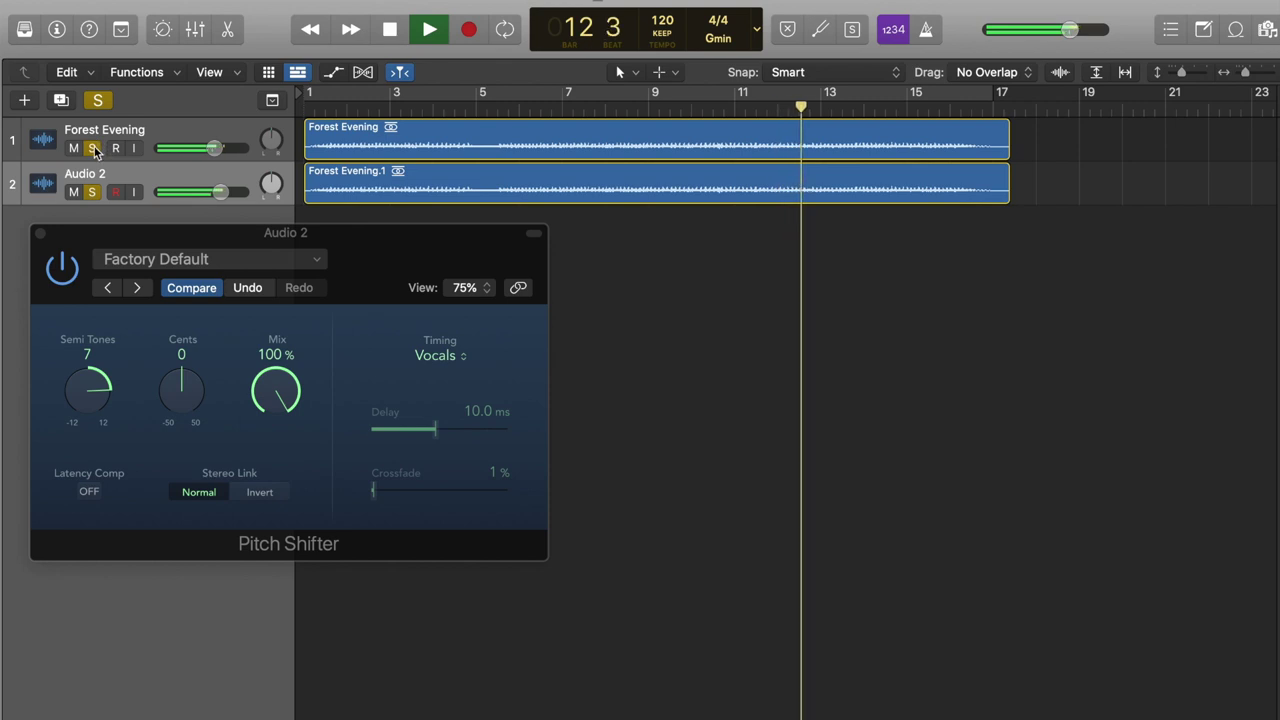
{"action": "left_click", "coordinate": [93, 149]}
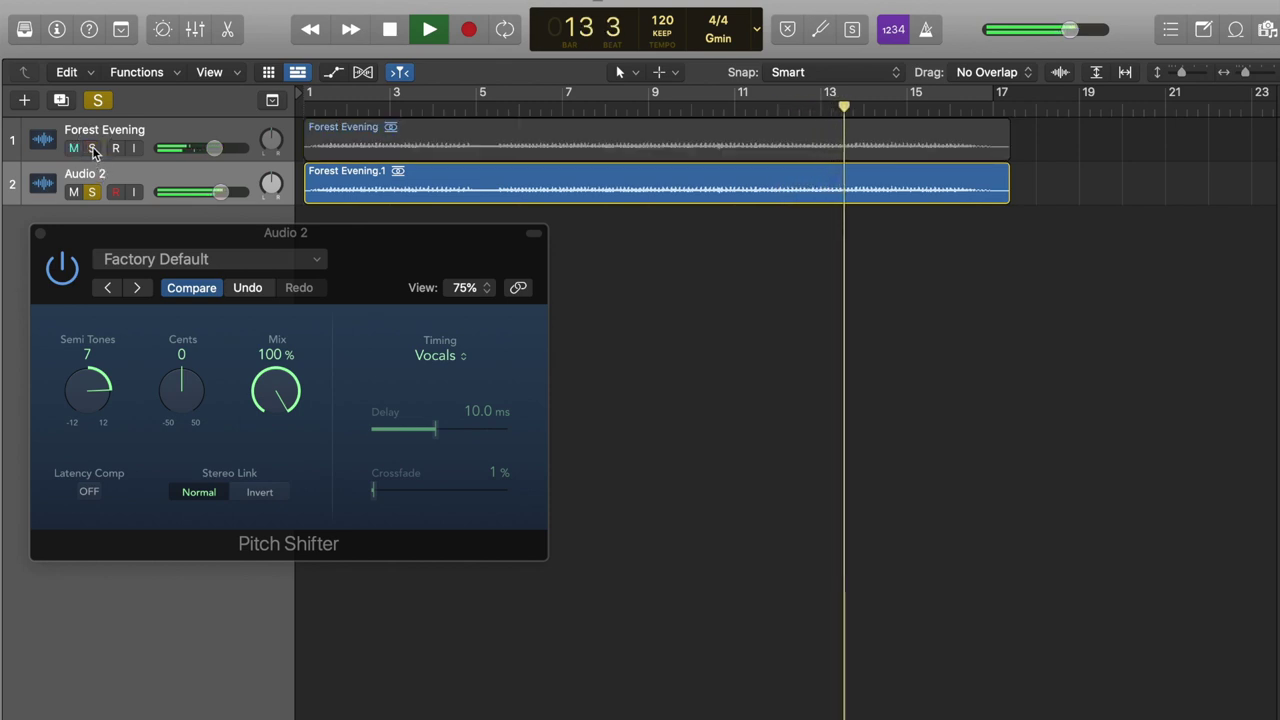
{"action": "left_click", "coordinate": [93, 149]}
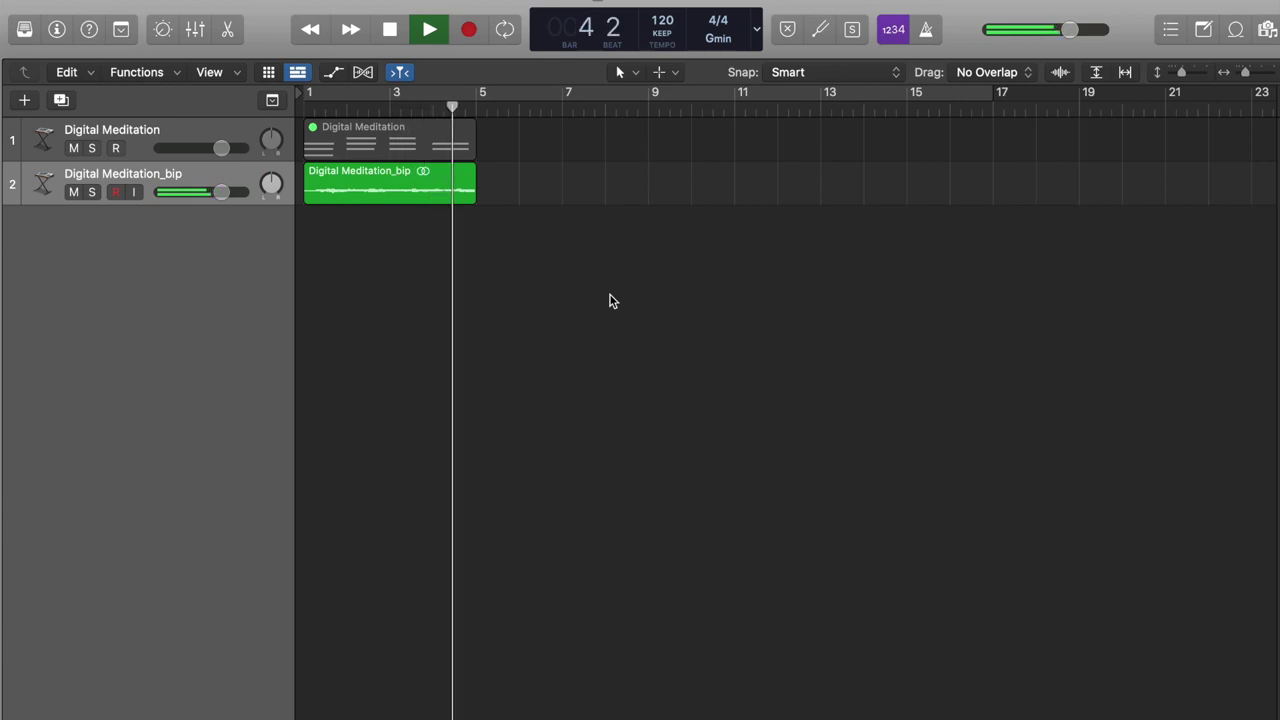
- Time-stretch the Digital Meditation_bip region to fill the cycle range from bar 1 to bar 17, and play it from the start
{"action": "key", "text": "space"}
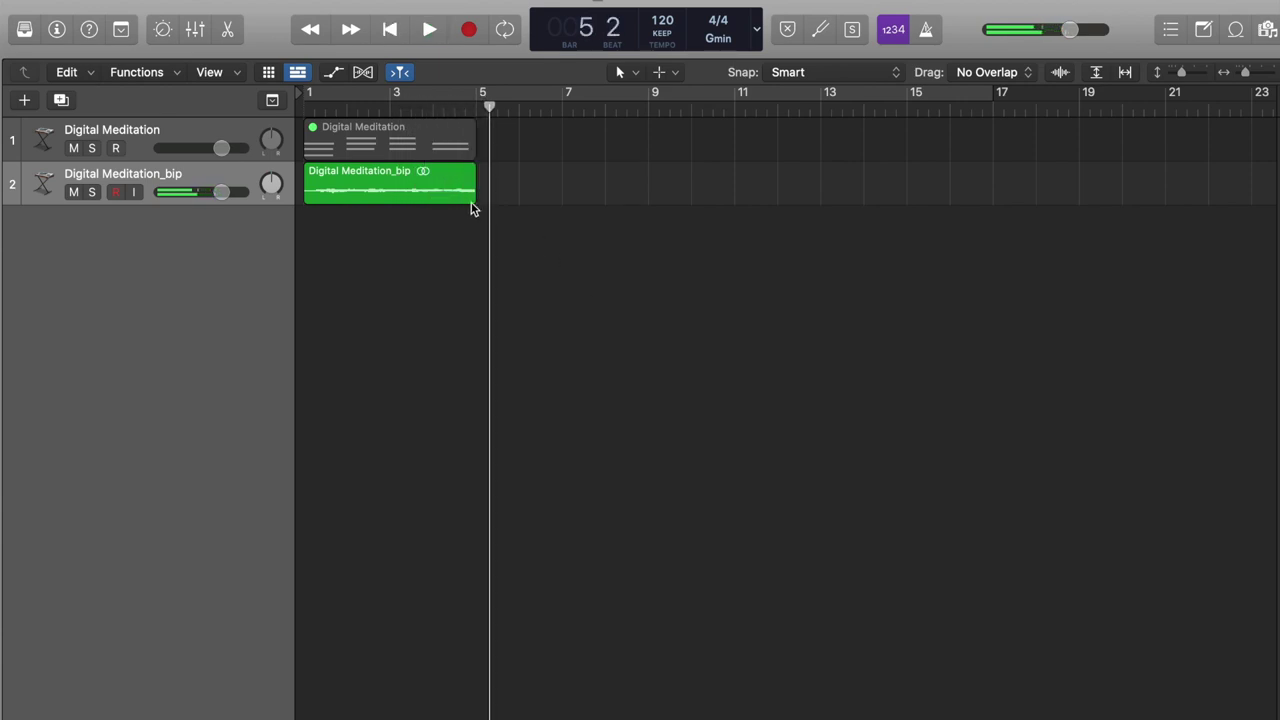
{"action": "left_click", "coordinate": [468, 196]}
{"action": "left_click", "coordinate": [465, 97]}
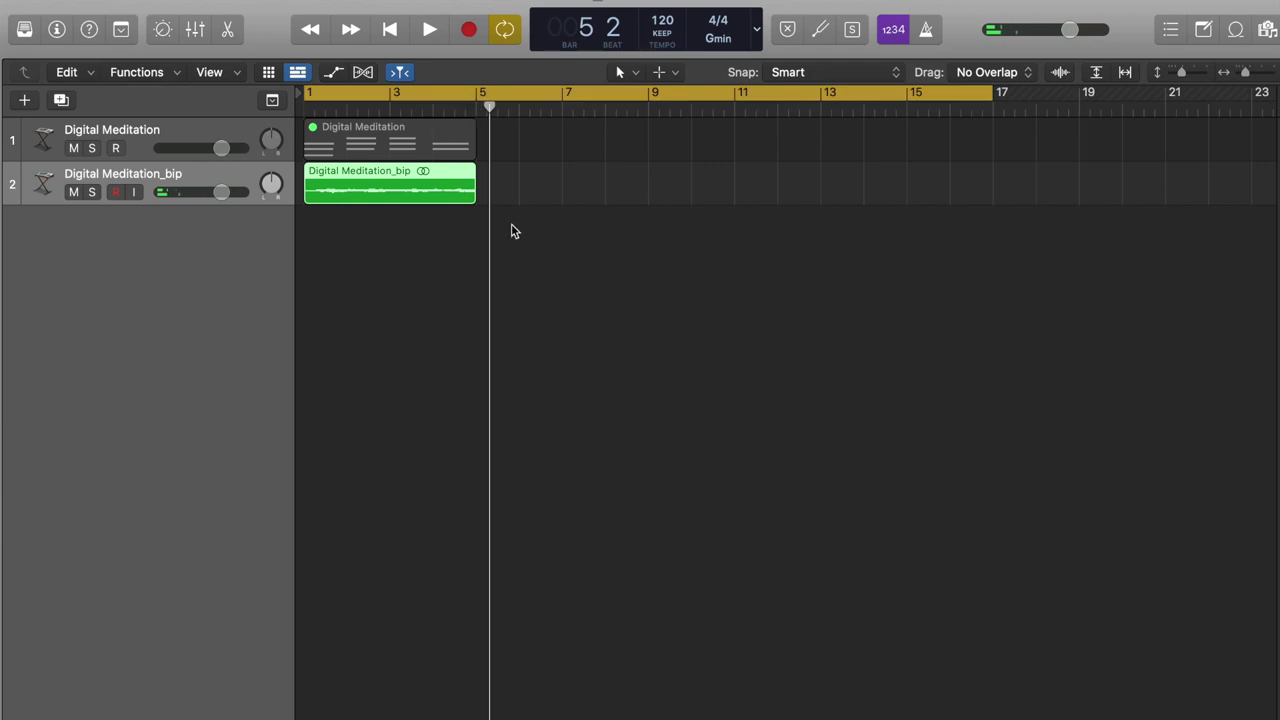
{"action": "key", "text": "ctrl+t"}
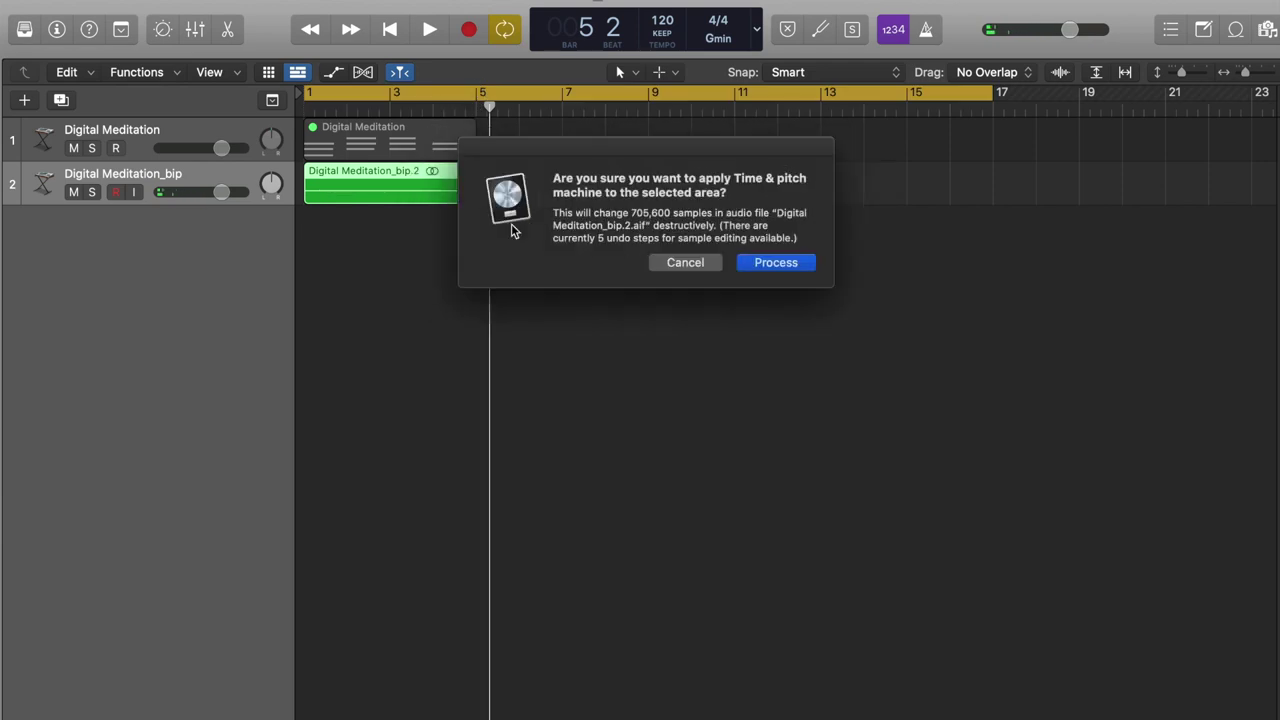
{"action": "key", "text": "Return"}
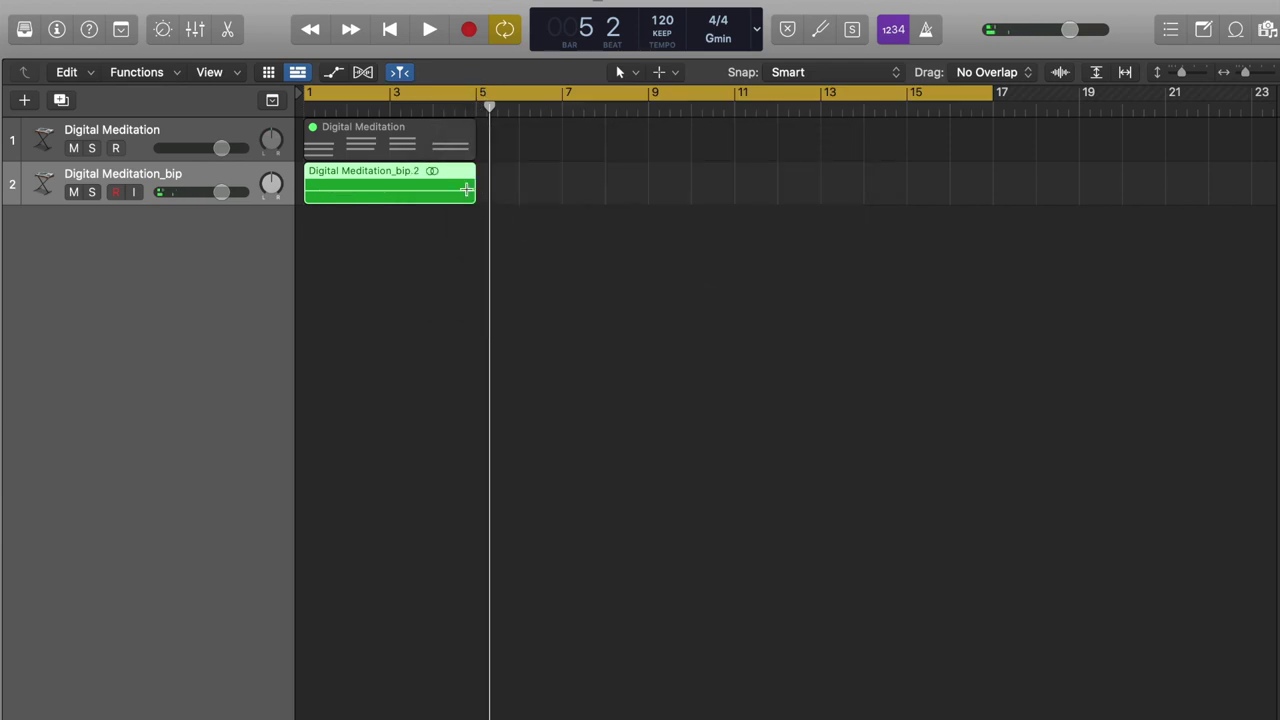
{"action": "key", "text": "Return"}
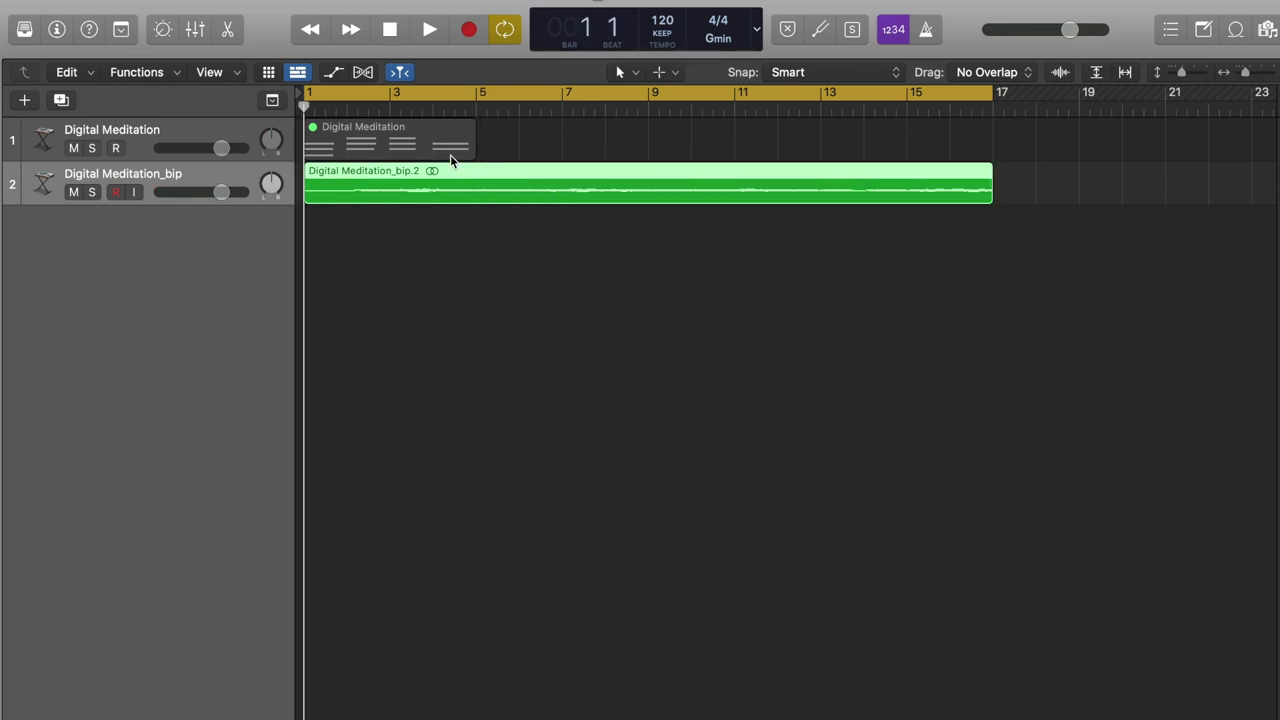
{"action": "key", "text": "space"}
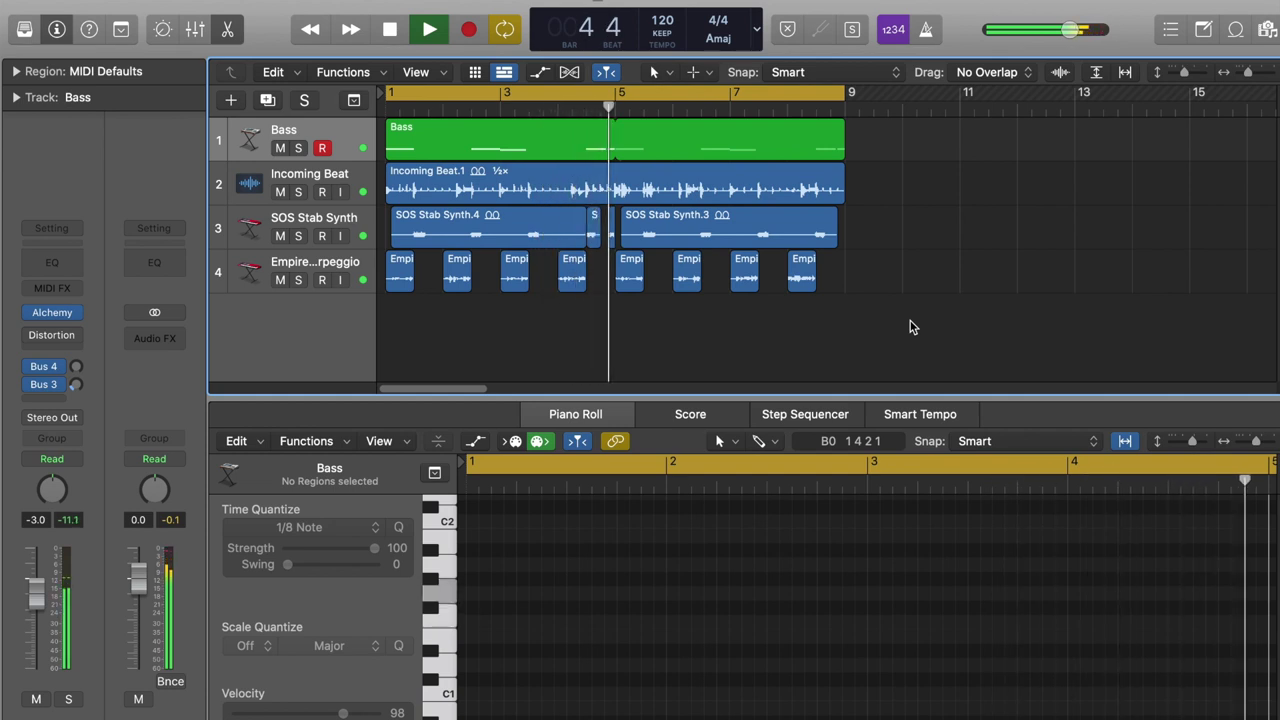
- Switch on the Distortion plug-in on the Bass track while auditioning the track in solo
{"action": "left_click", "coordinate": [297, 148]}
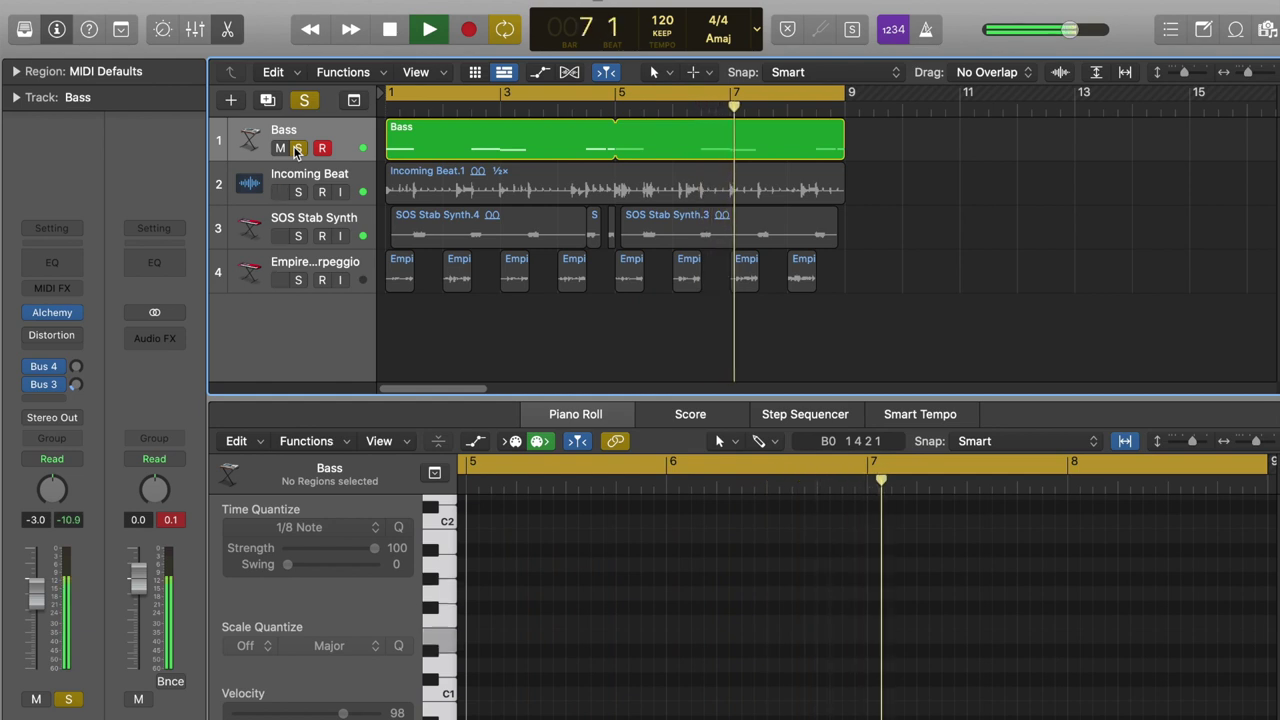
{"action": "left_click", "coordinate": [51, 335]}
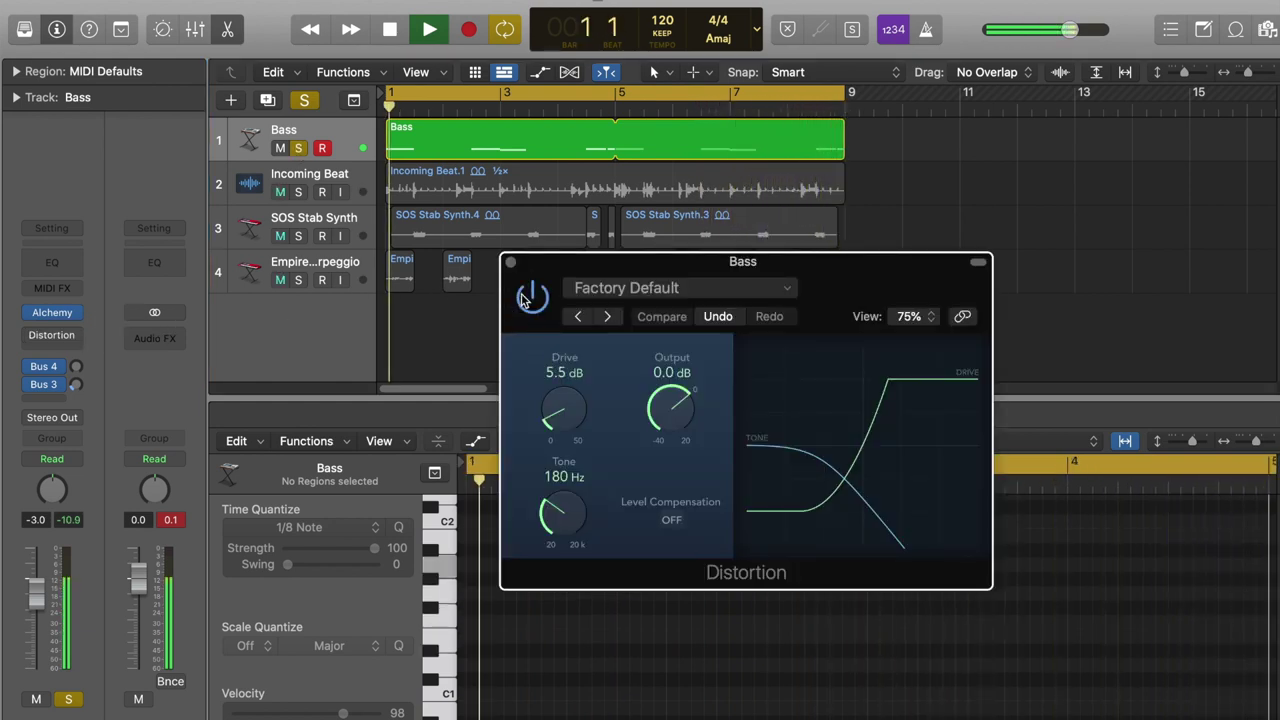
{"action": "left_click", "coordinate": [564, 366]}
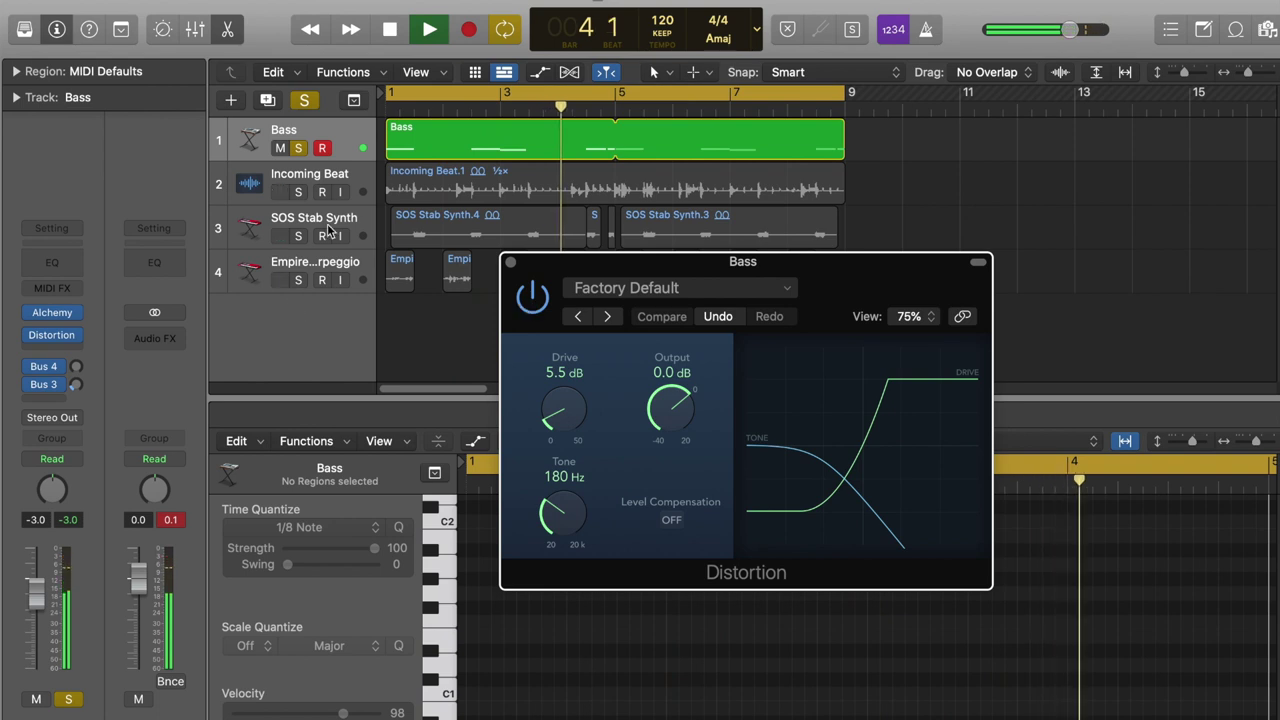
{"action": "left_click", "coordinate": [303, 148]}
{"action": "left_click", "coordinate": [299, 148]}
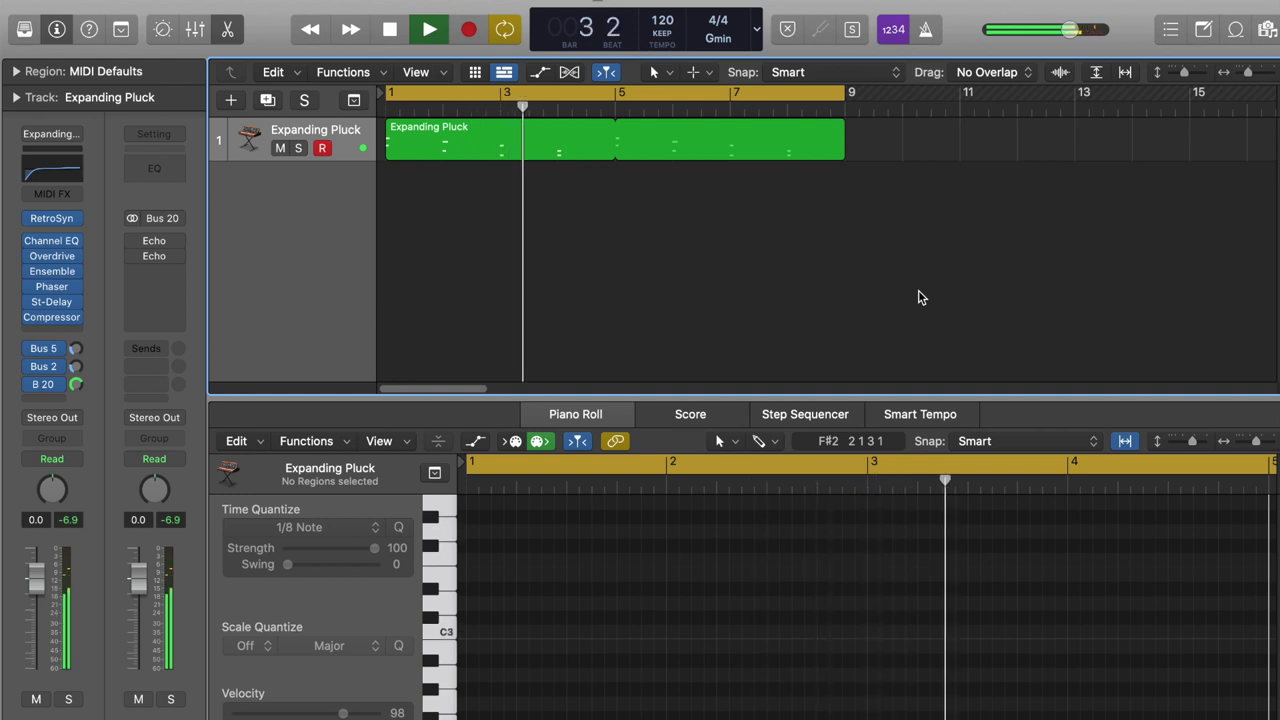
- Switch on both Echo plug-ins on the Expanding Pluck track's Bus 20 aux channel, placing their windows side by side
{"action": "left_click", "coordinate": [154, 240]}
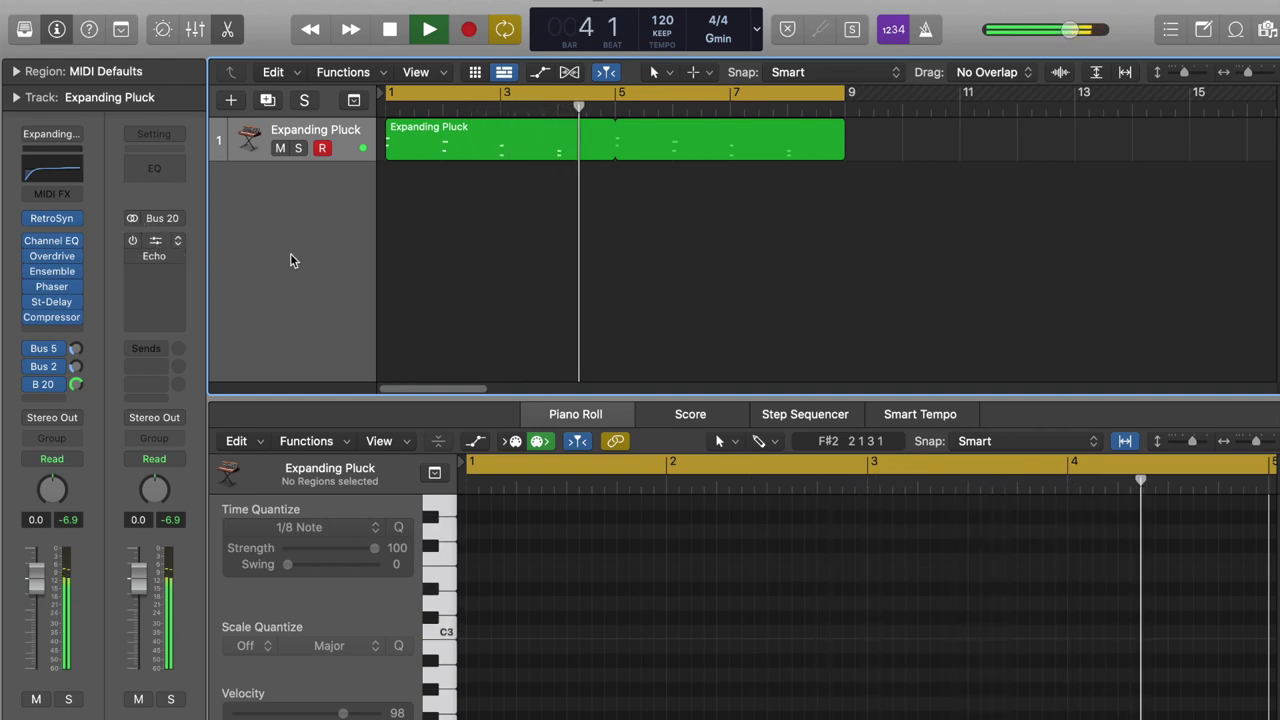
{"action": "left_click", "coordinate": [434, 255]}
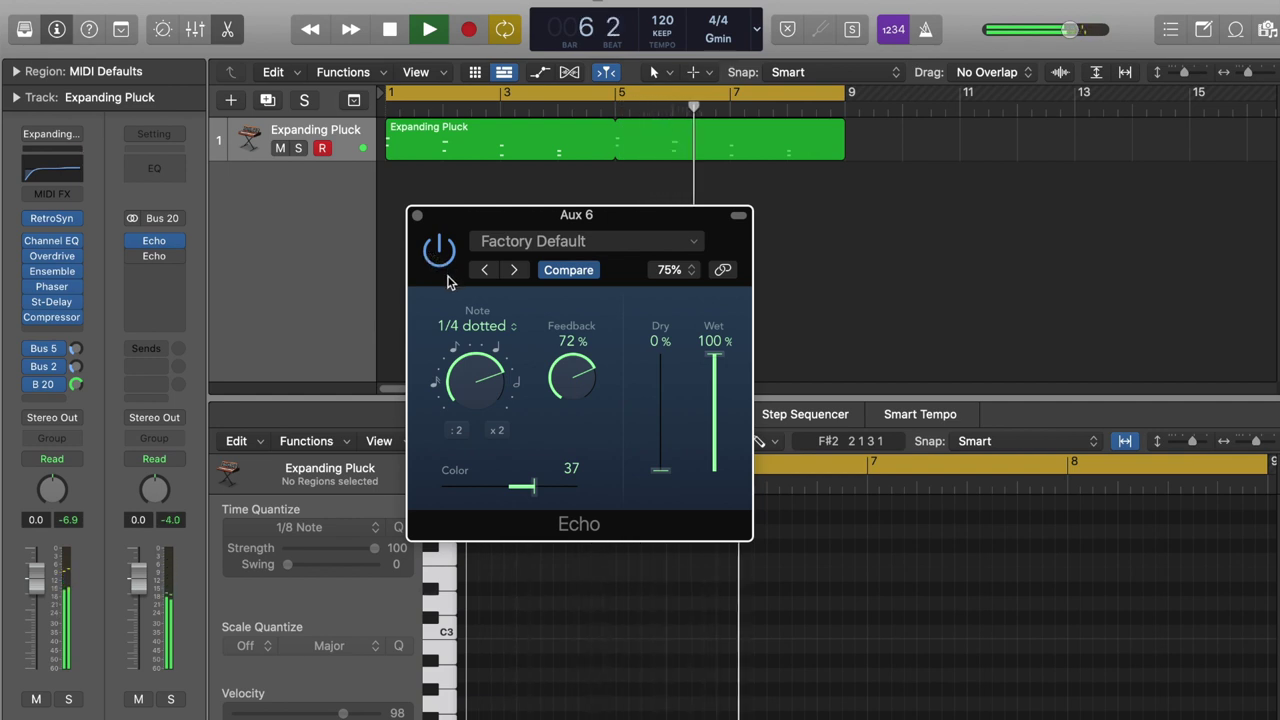
{"action": "left_click", "coordinate": [154, 256]}
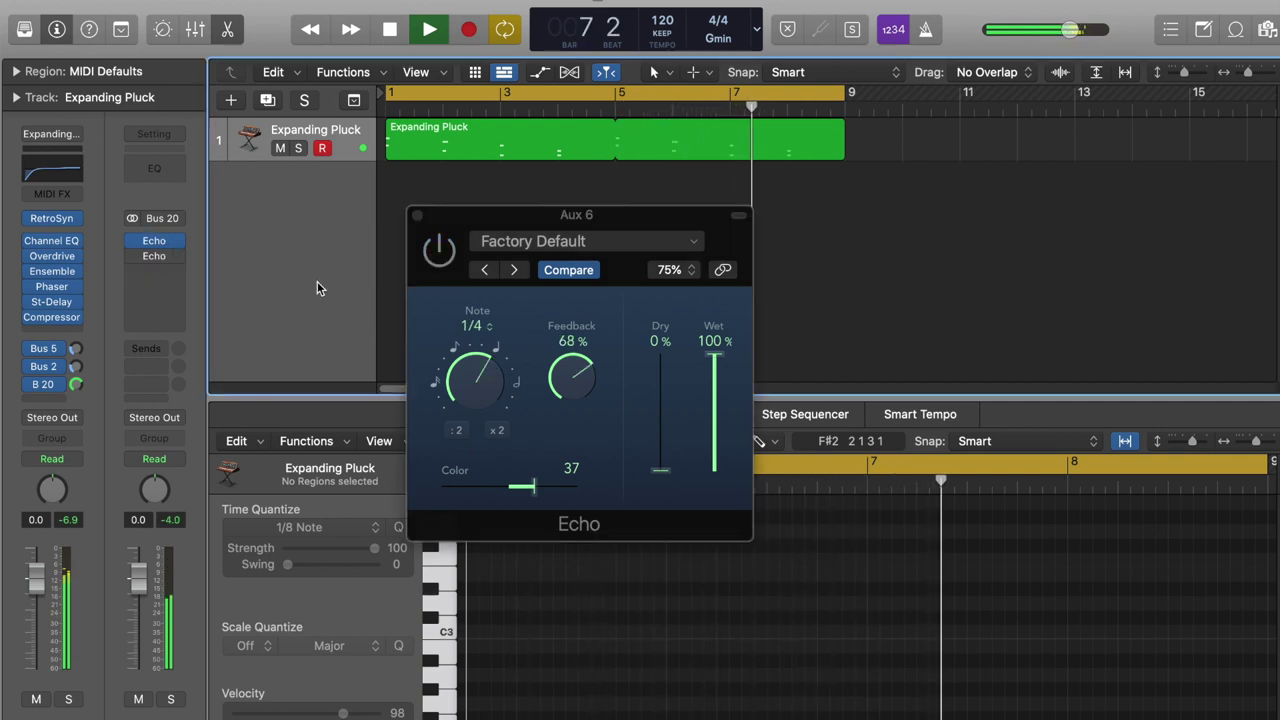
{"action": "left_click_drag", "start_coordinate": [514, 214], "coordinate": [866, 189]}
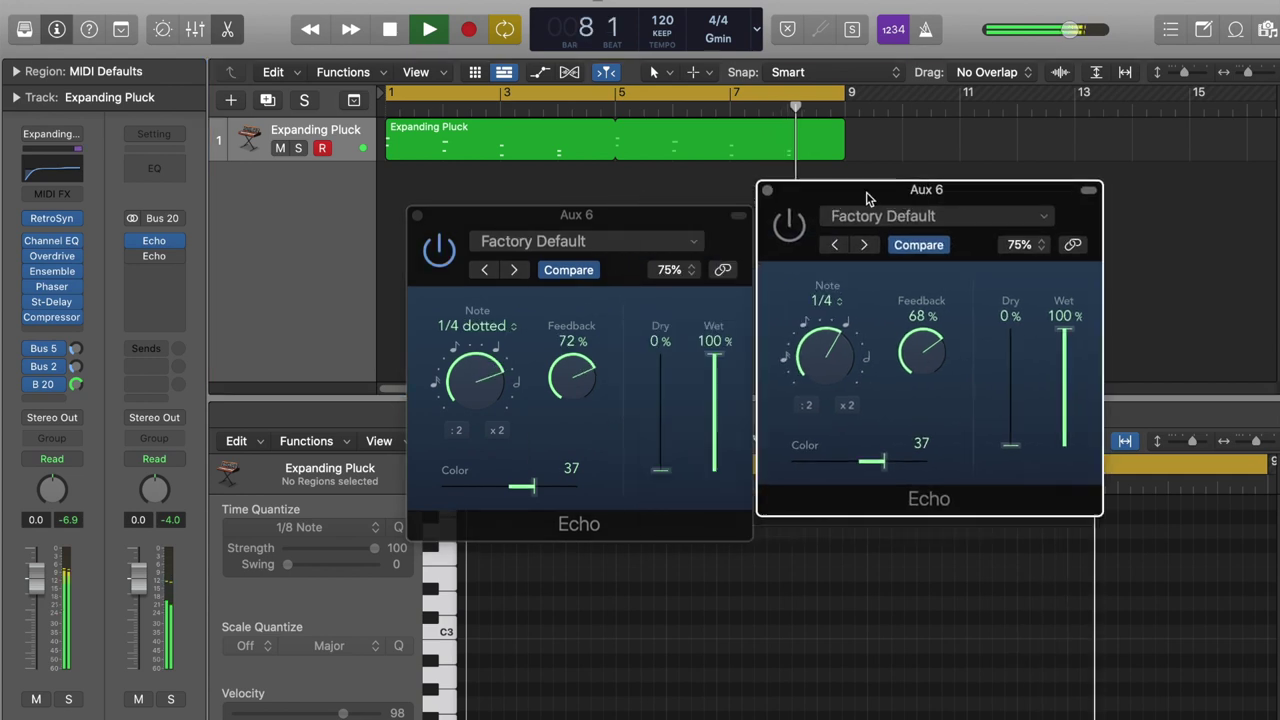
{"action": "left_click", "coordinate": [787, 226]}
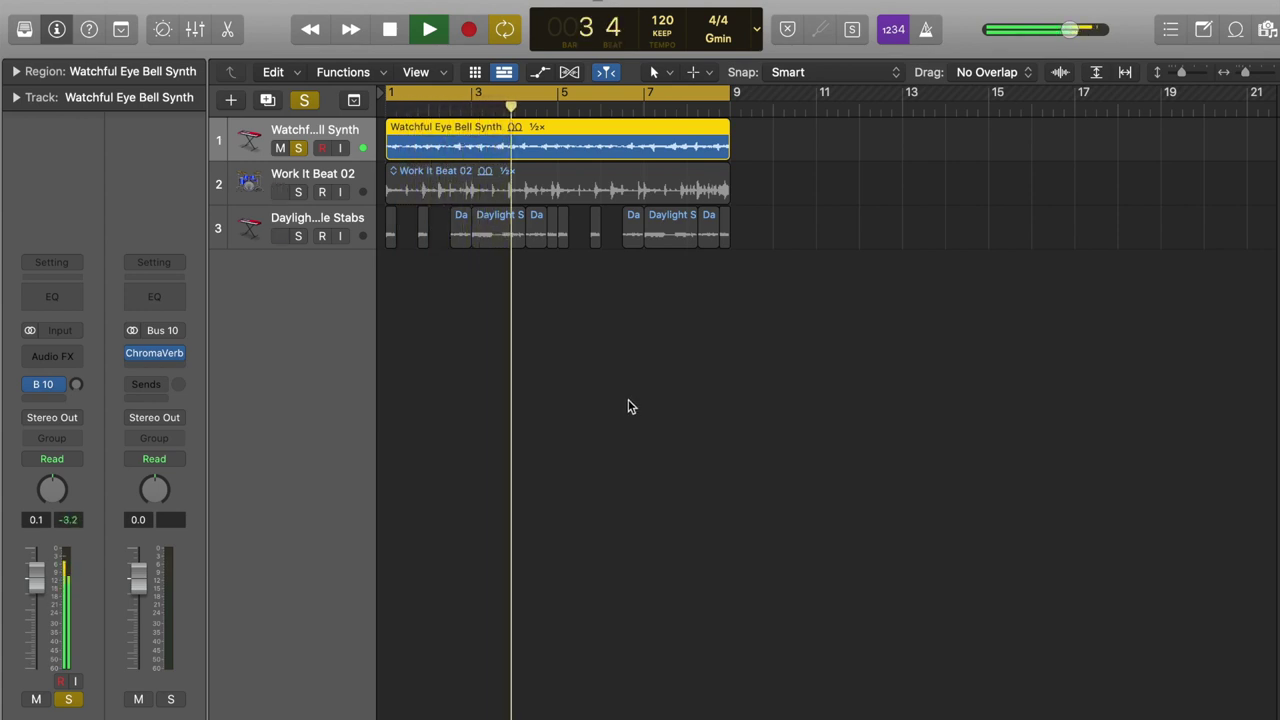
- Unsolo the Watchful Eye Bell Synth track and review the ChromaVerb settings on the Bus 10 aux with playback stopped
{"action": "left_click", "coordinate": [298, 148]}
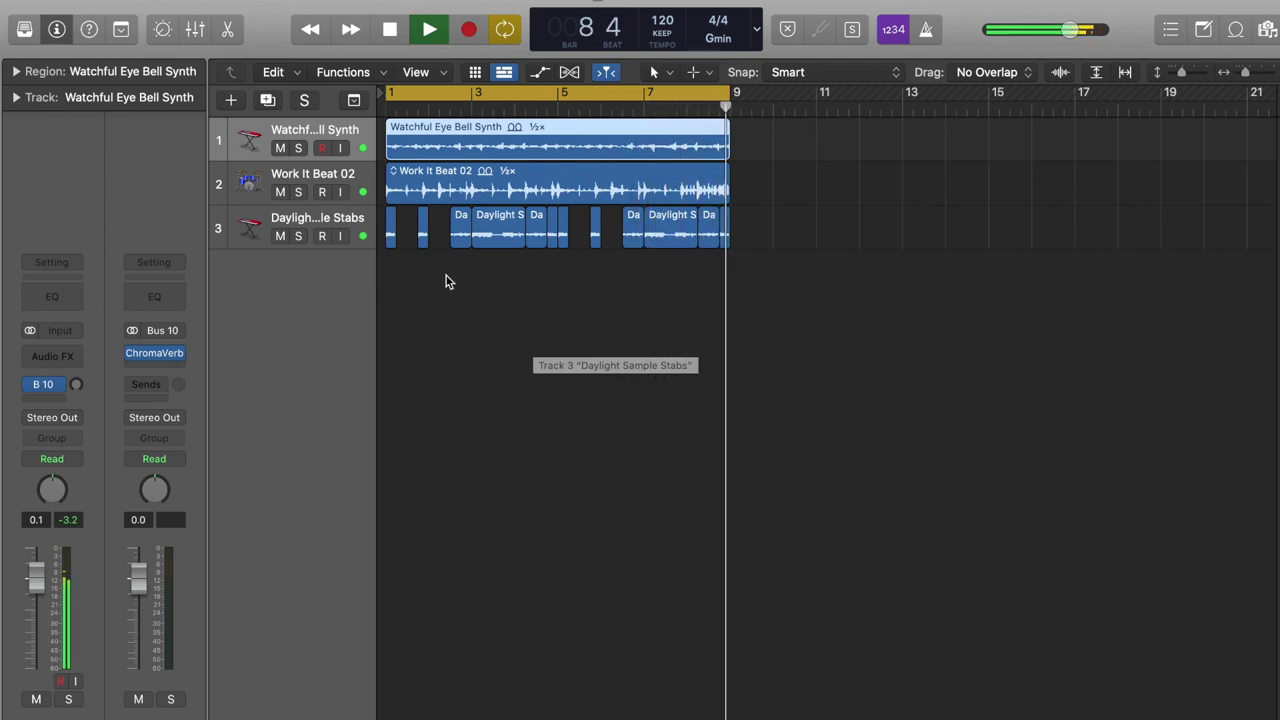
{"action": "key", "text": "space"}
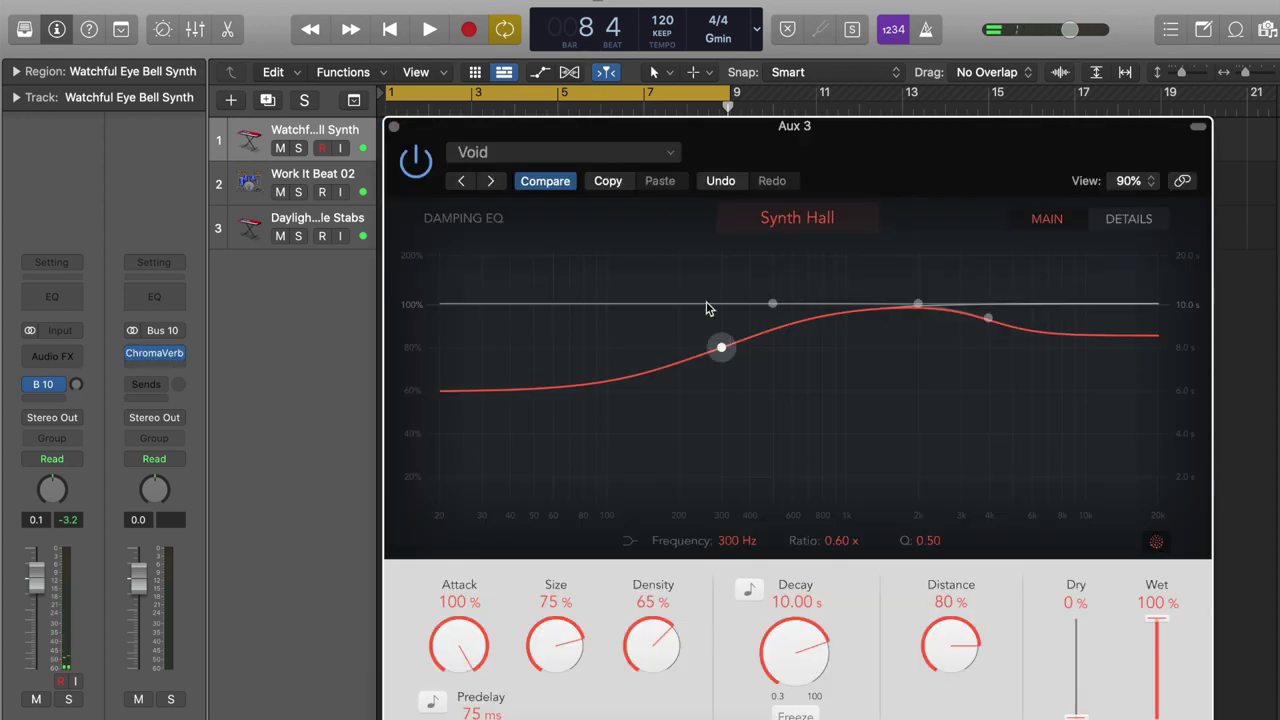
{"action": "left_click", "coordinate": [393, 128]}
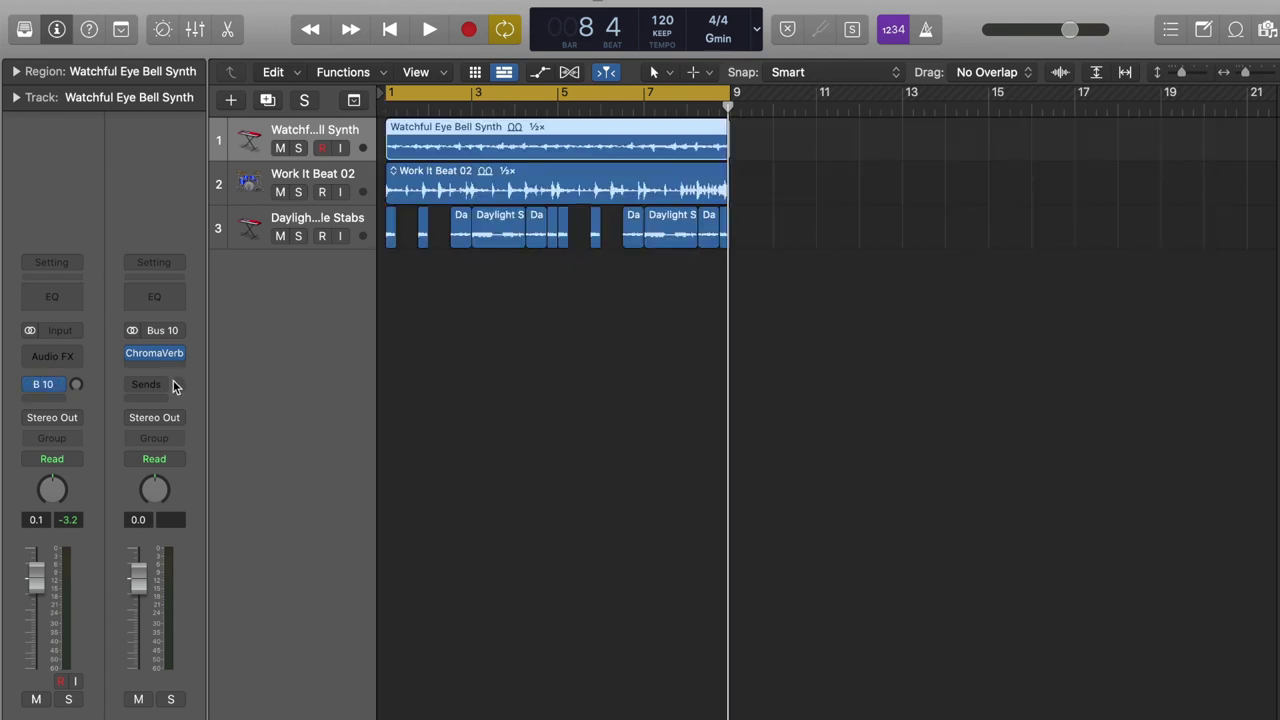
- Raise the Watchful Eye Bell Synth track's Bus 10 reverb send to about -0.9 dB while the loop plays
{"action": "key", "text": "space"}
{"action": "left_click_drag", "start_coordinate": [75, 384], "coordinate": [104, 265]}
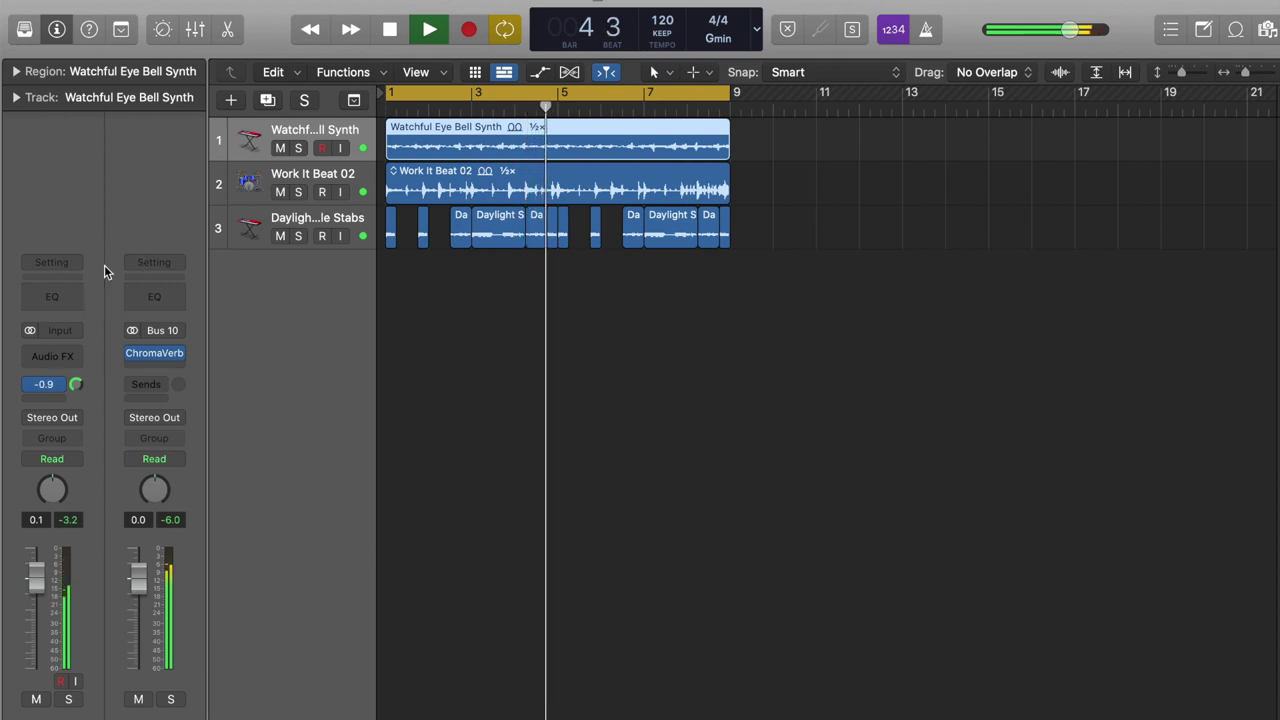